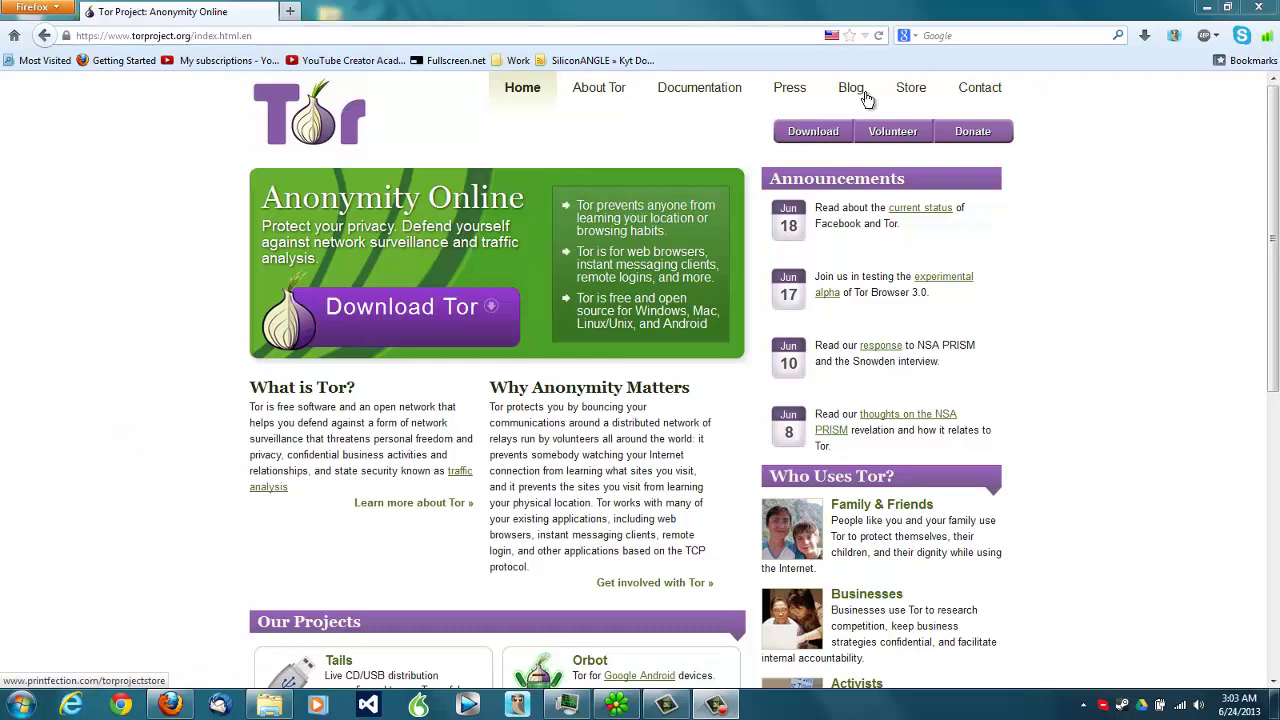
- Go to the Tor Browser Bundle download page on torproject.org, then minimize Firefox
left_click(813, 136)
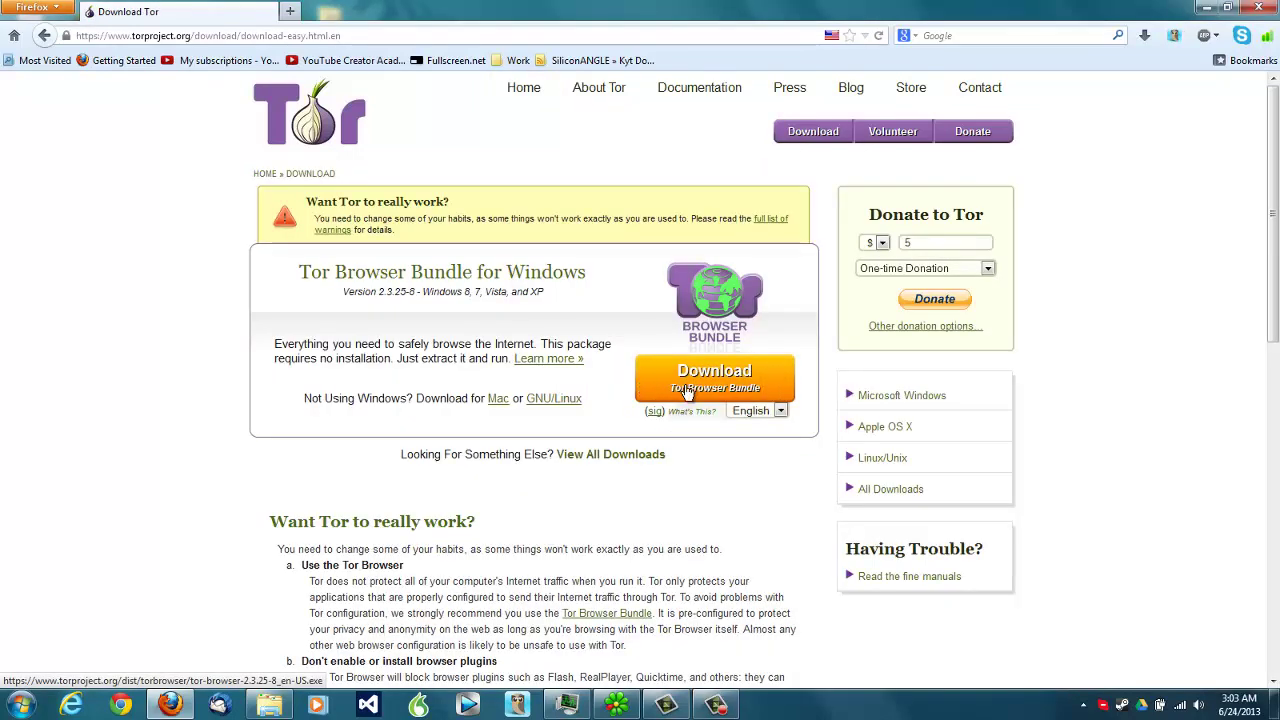
left_click(1204, 7)
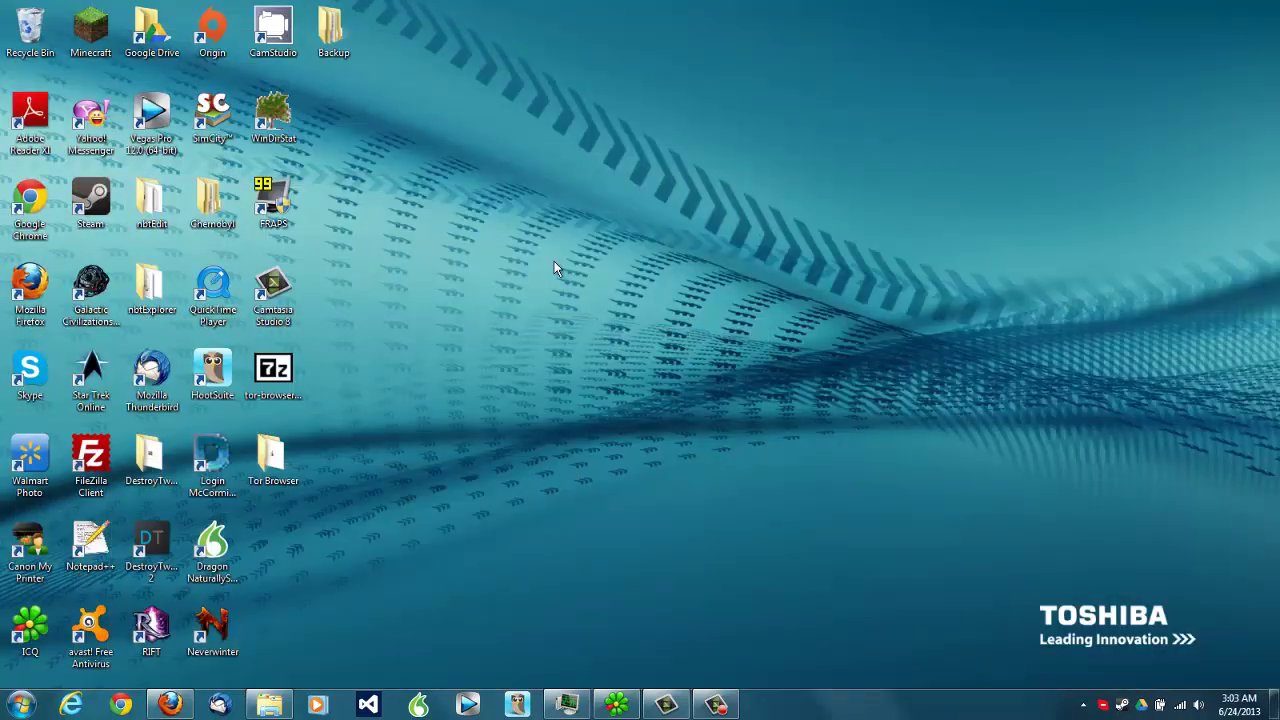
double_click(275, 372)
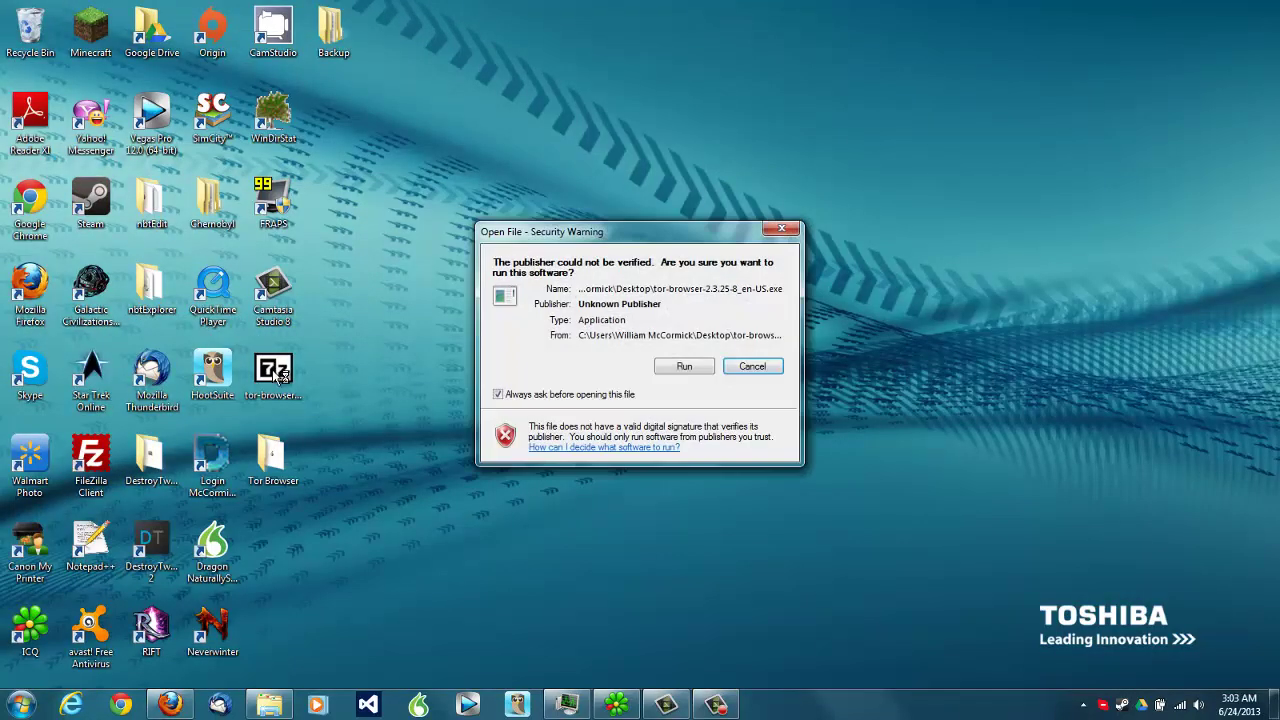
left_click(695, 366)
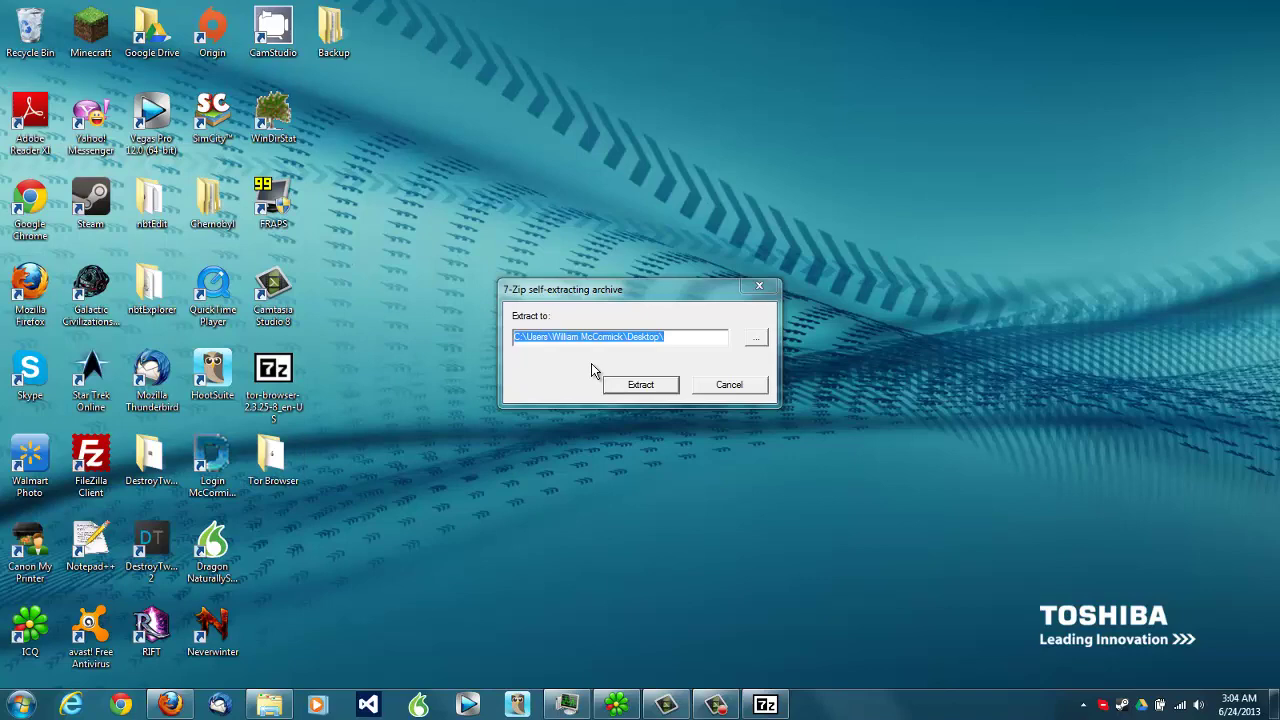
left_click(725, 388)
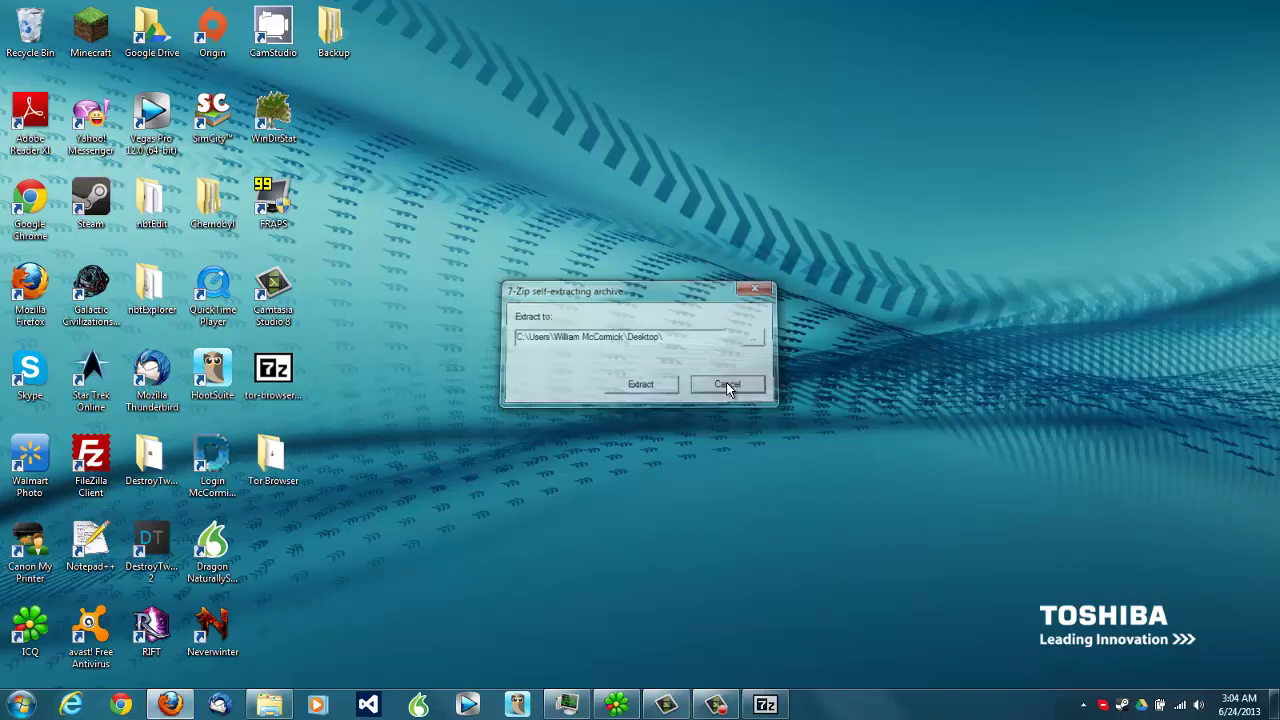
- Launch Start Tor Browser from the extracted Tor Browser folder on the desktop
double_click(258, 457)
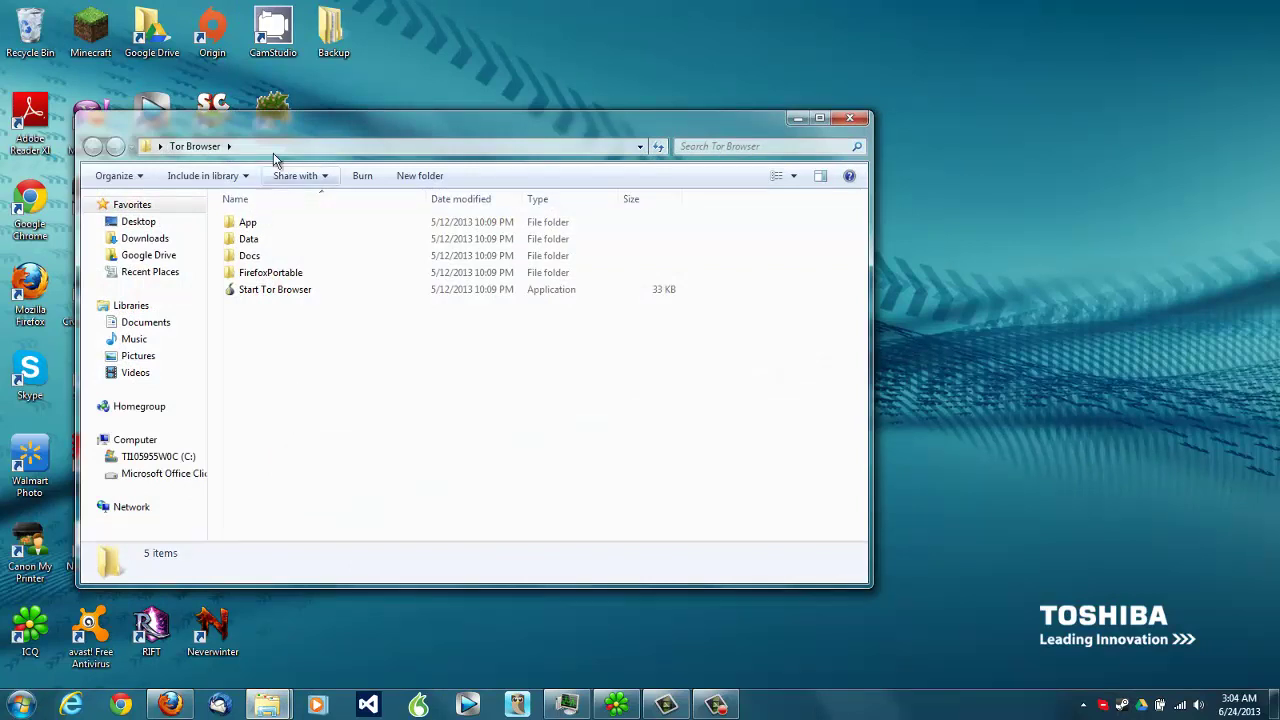
double_click(324, 290)
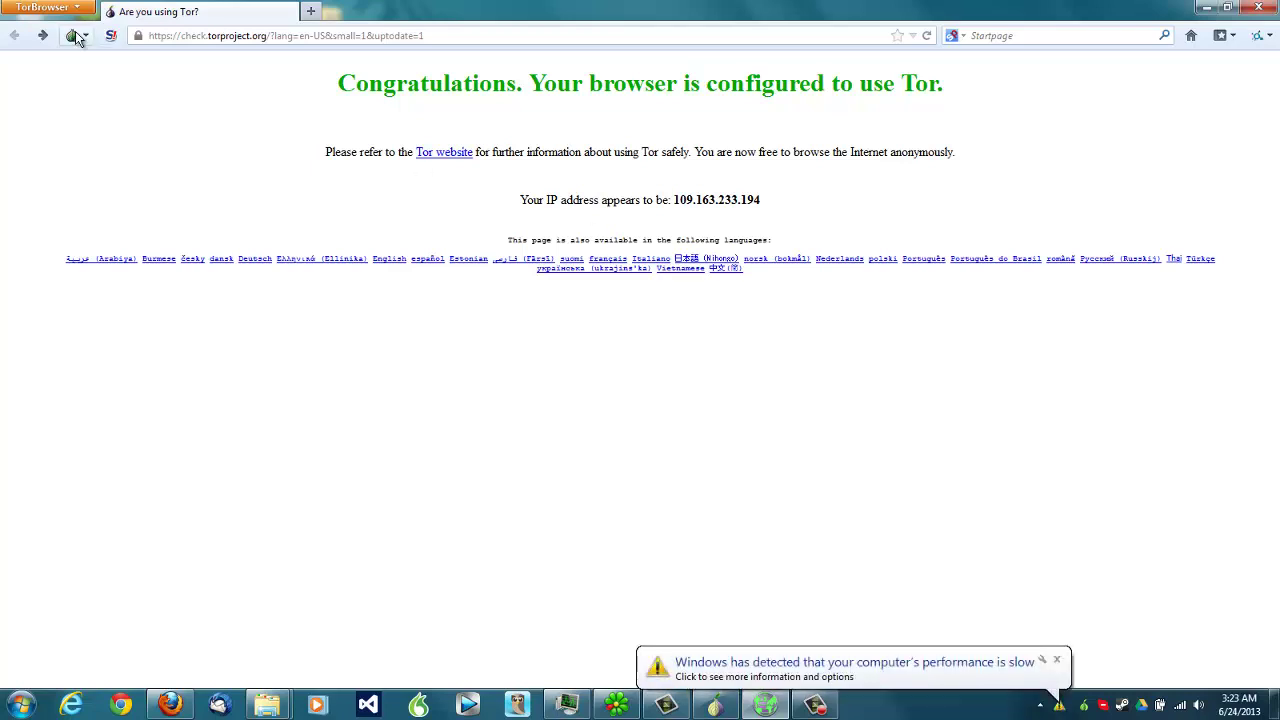
left_click(1260, 35)
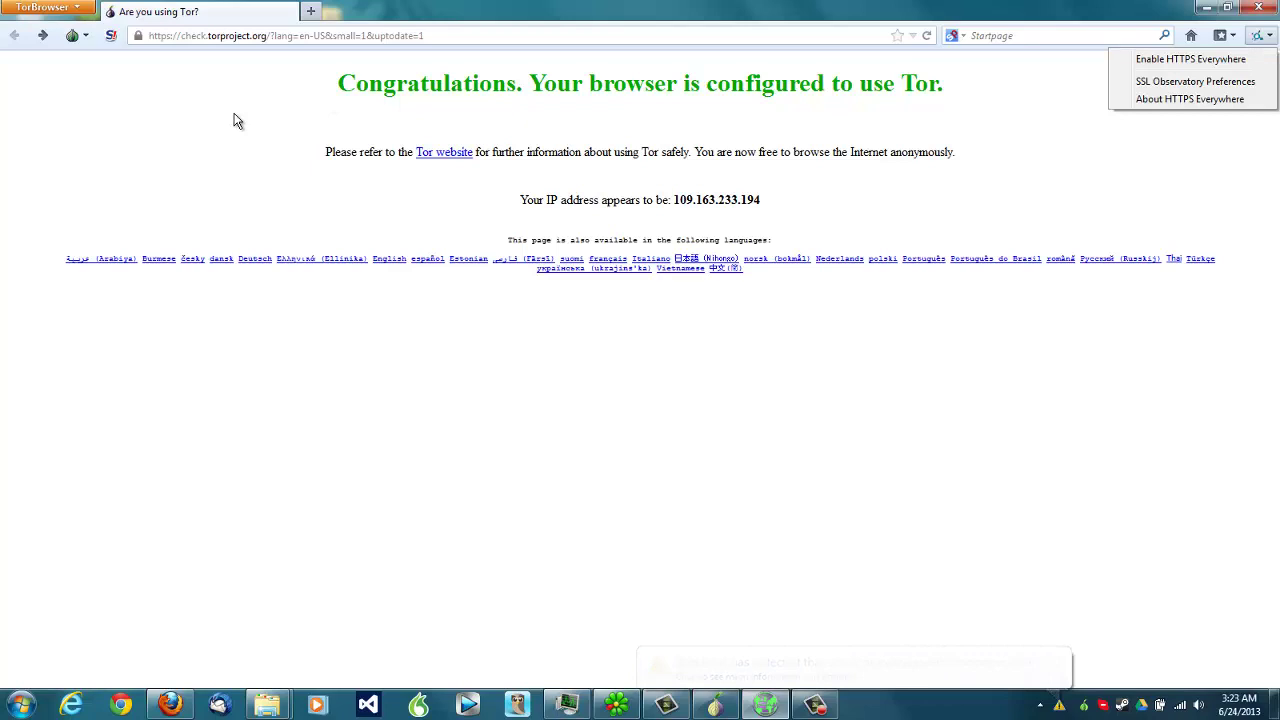
left_click(111, 36)
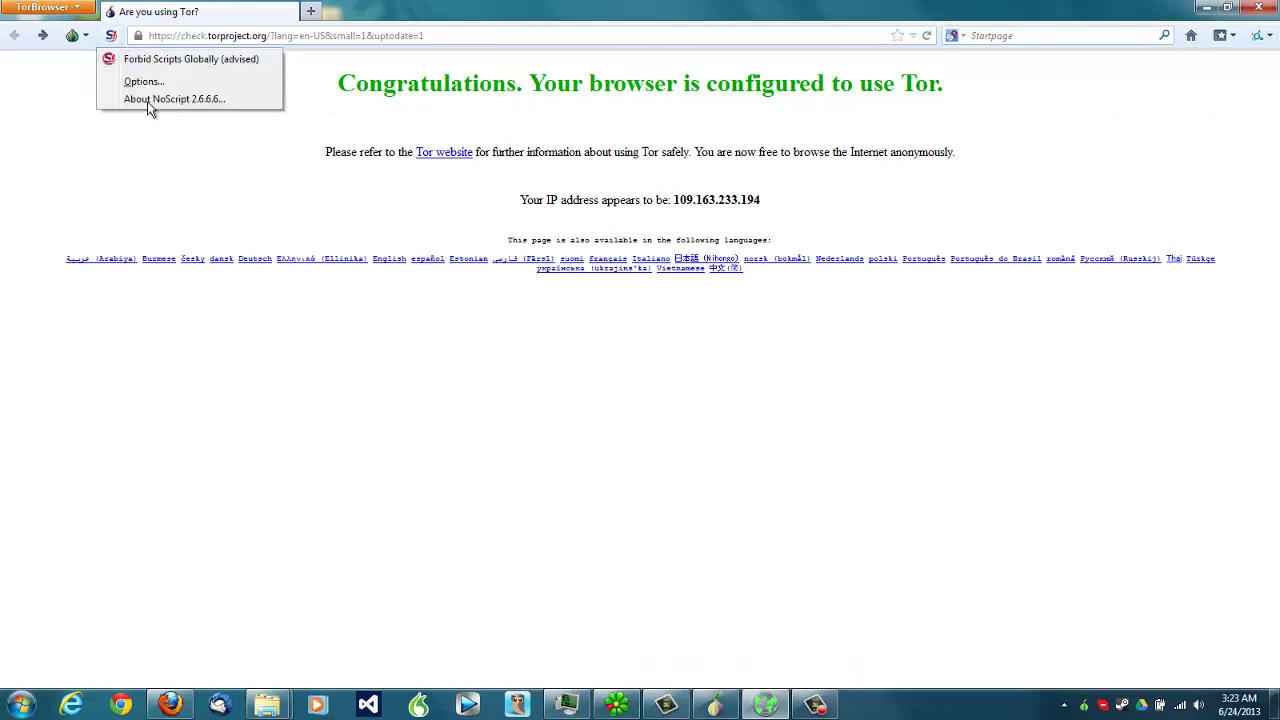
left_click(88, 42)
left_click(86, 37)
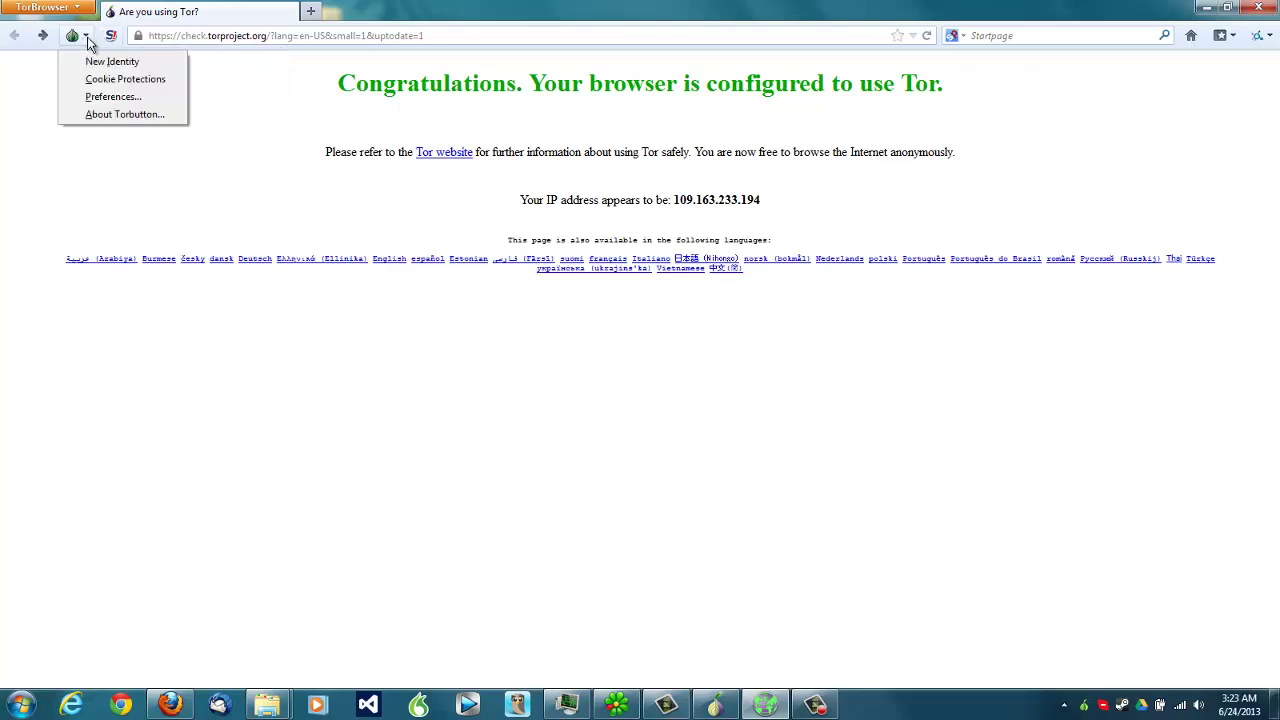
left_click(145, 212)
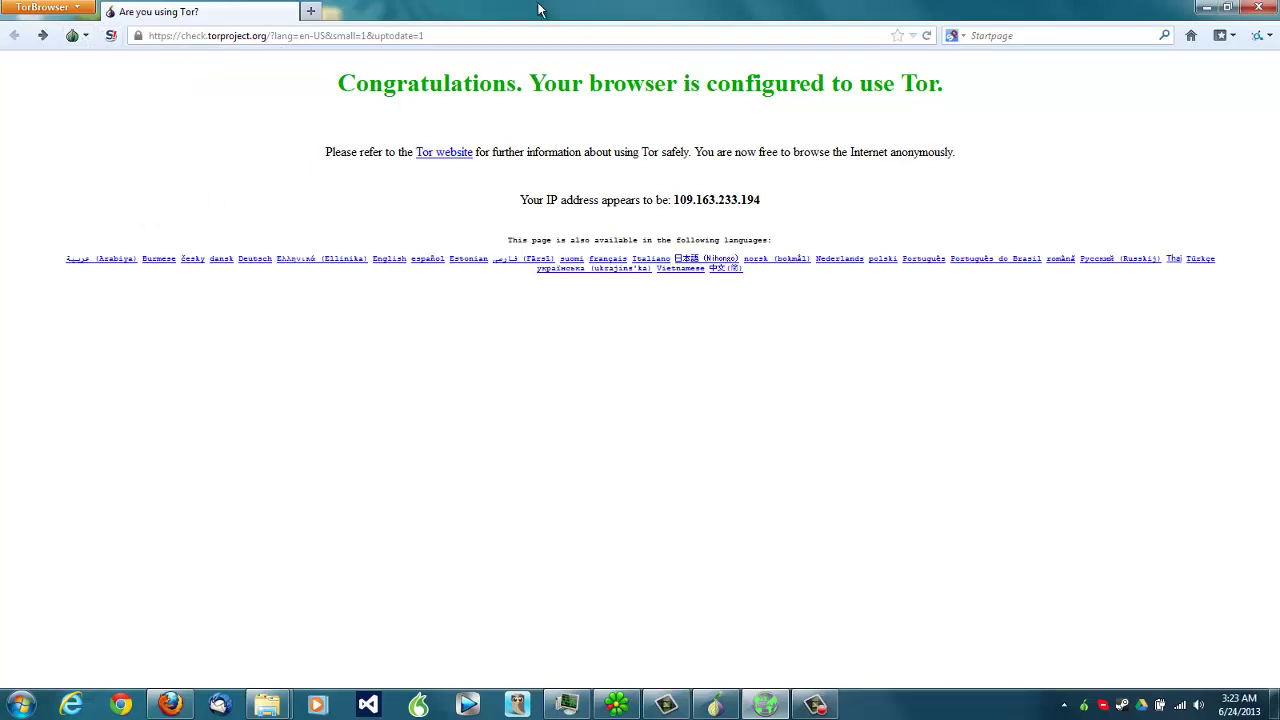
left_click(417, 29)
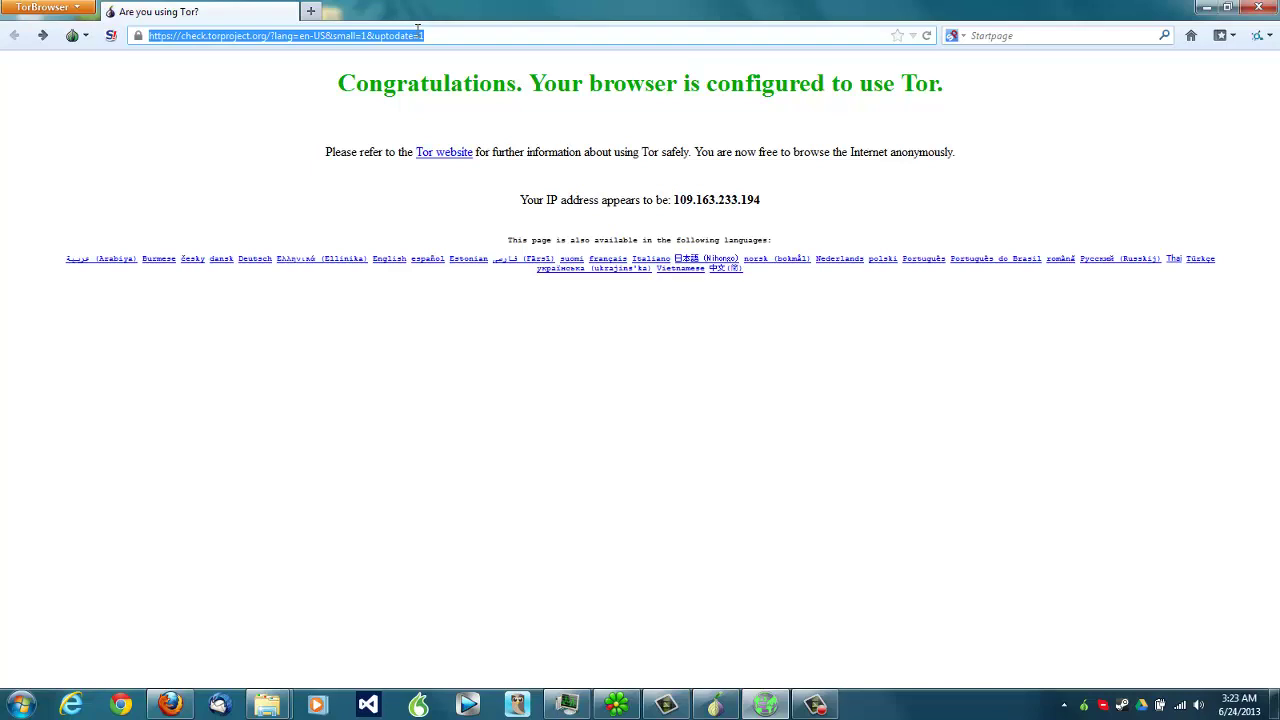
- Load allaboutwilliam.com, scroll through its posts, and jump back to the top
type("all")
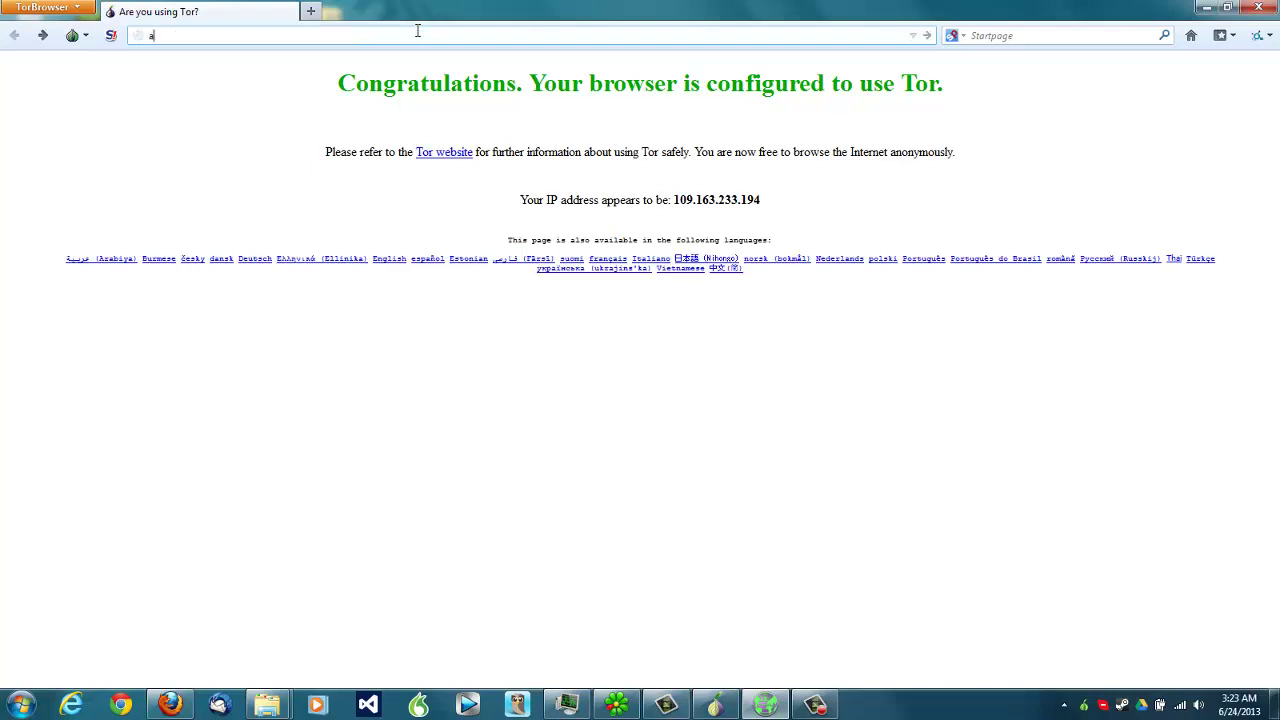
type("aboutwilliam.com")
key("Return")
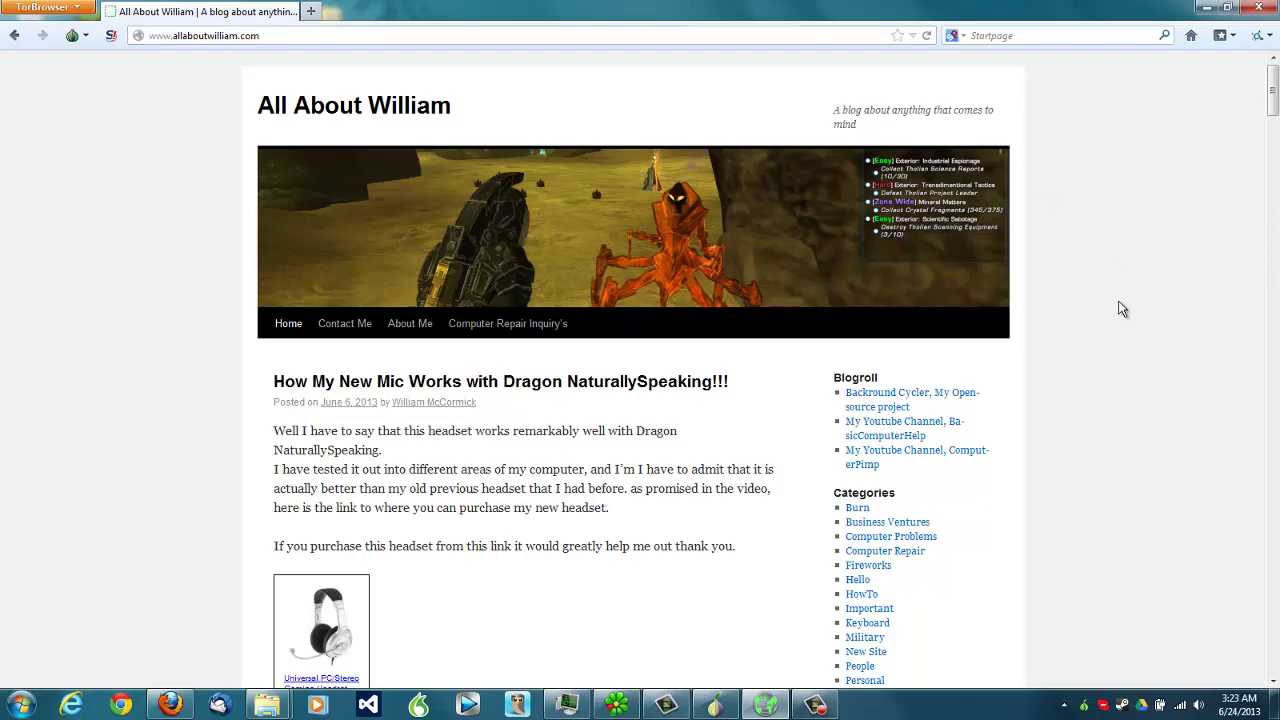
scroll(1130, 280, "down", 5)
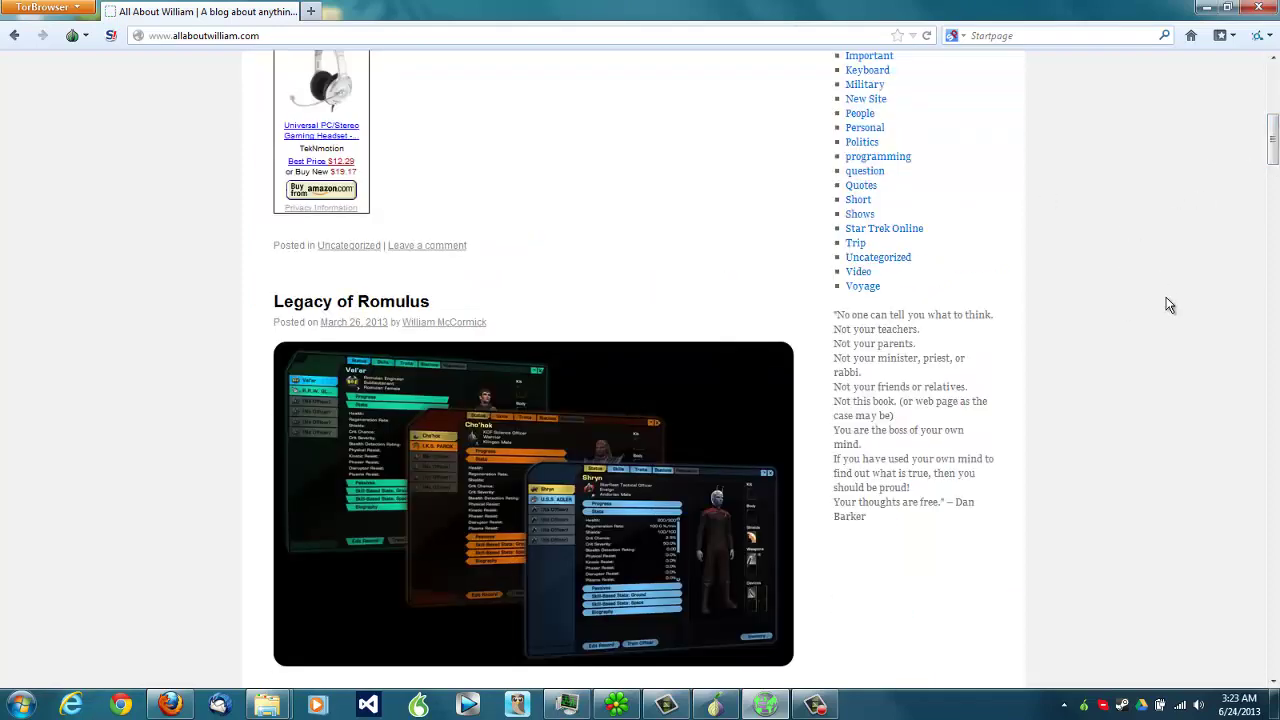
scroll(1170, 305, "down", 5)
scroll(1170, 305, "up", 9)
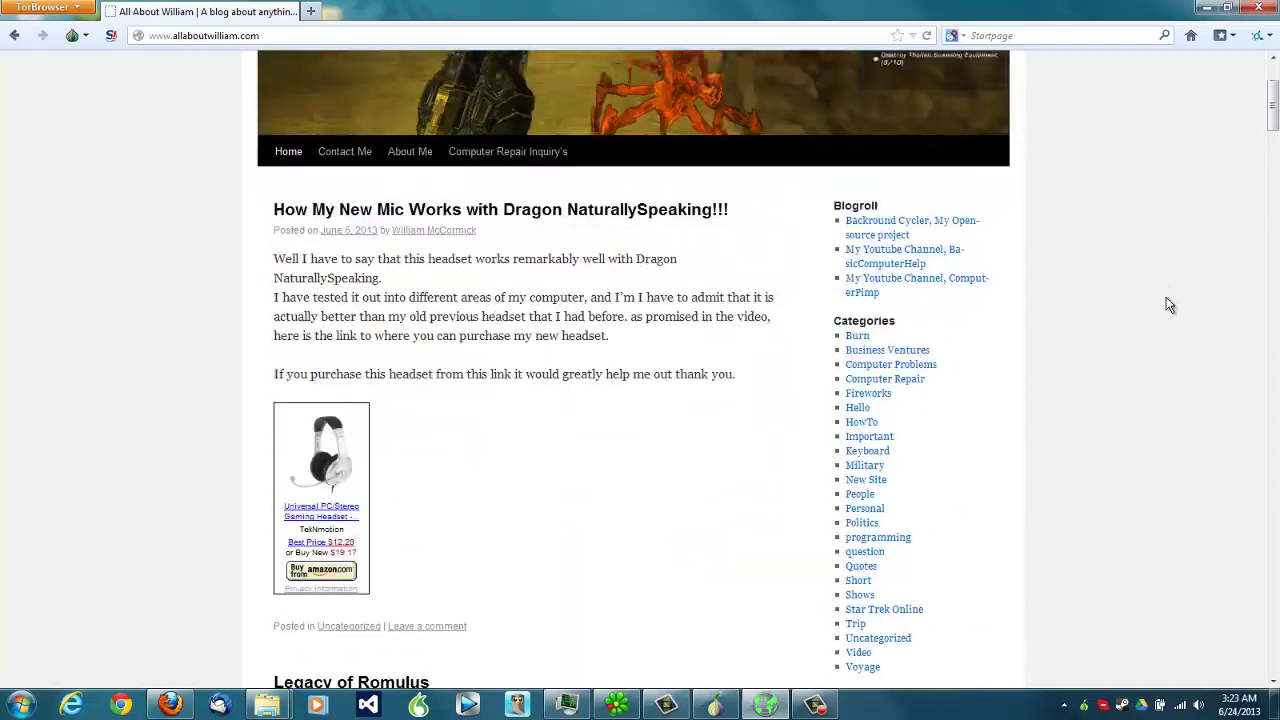
scroll(1170, 305, "down", 12)
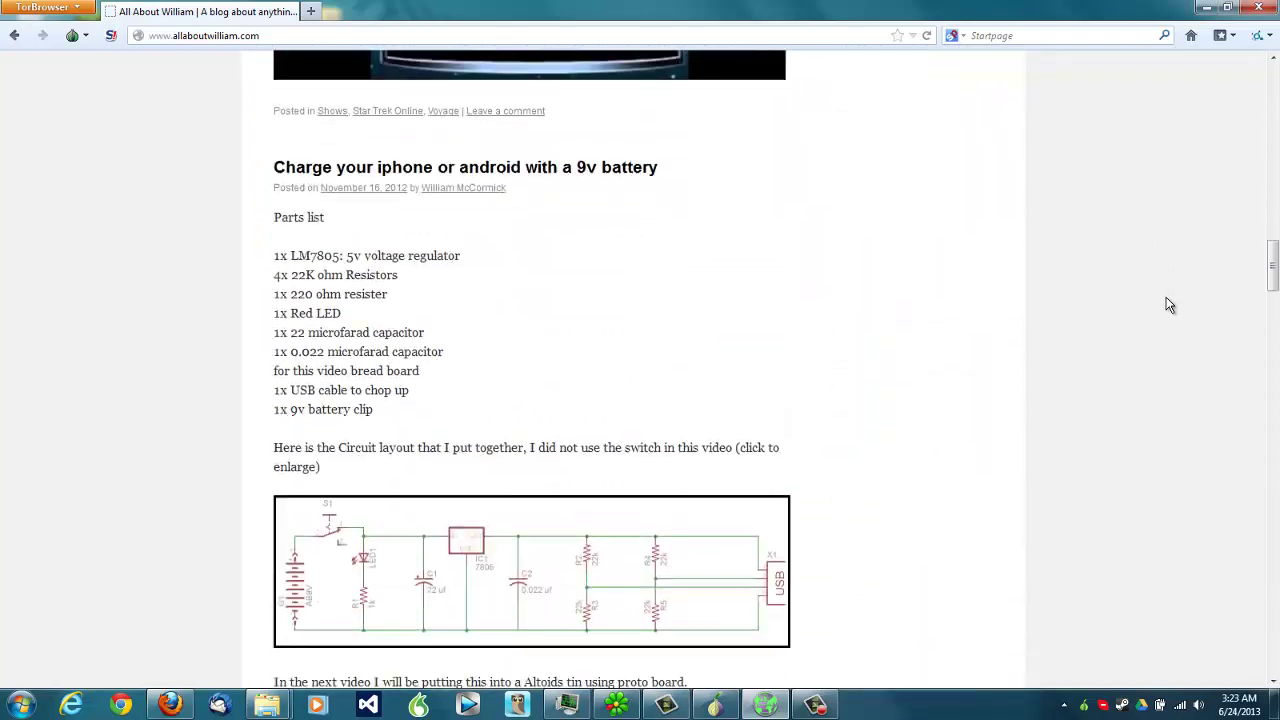
scroll(1170, 305, "down", 10)
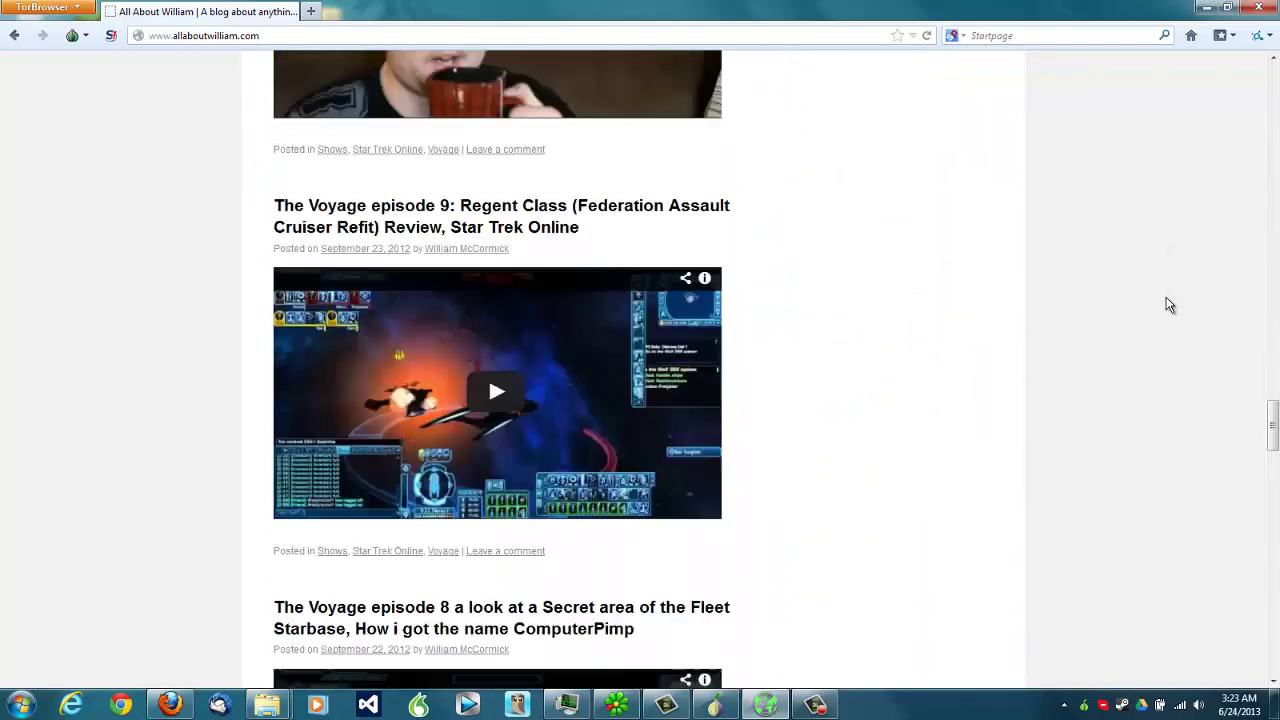
scroll(1170, 305, "down", 7)
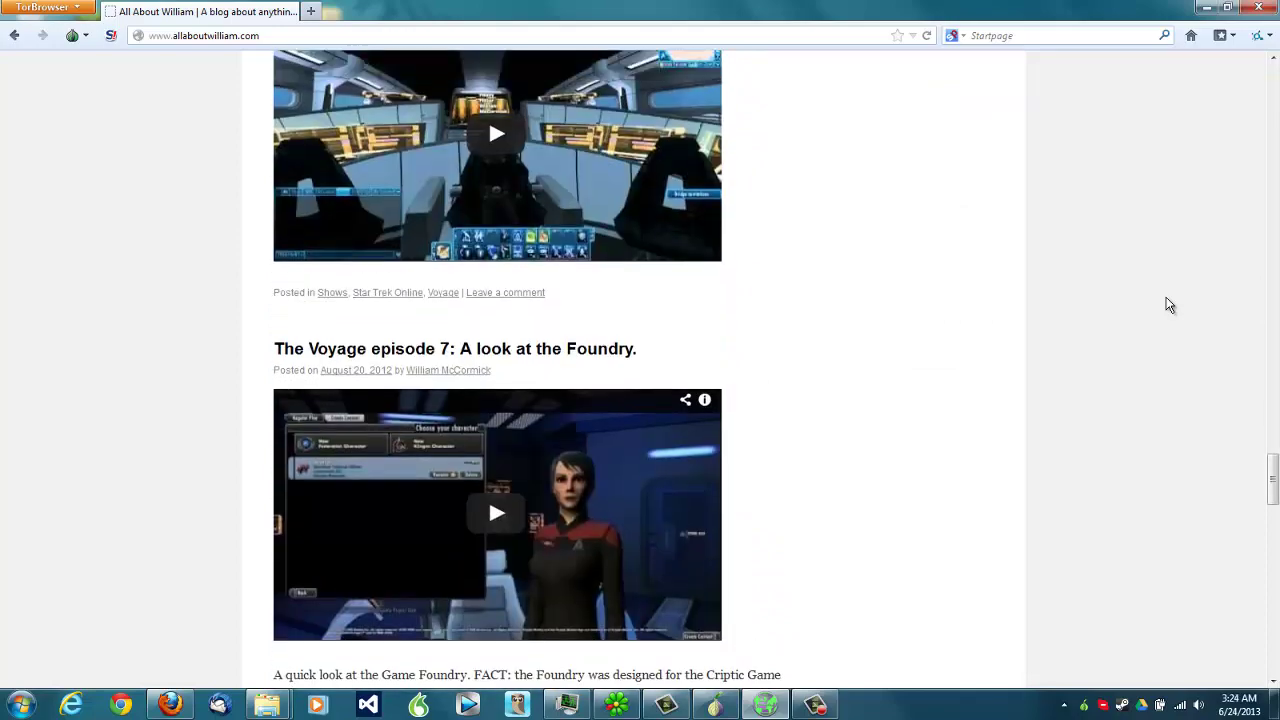
key("Home")
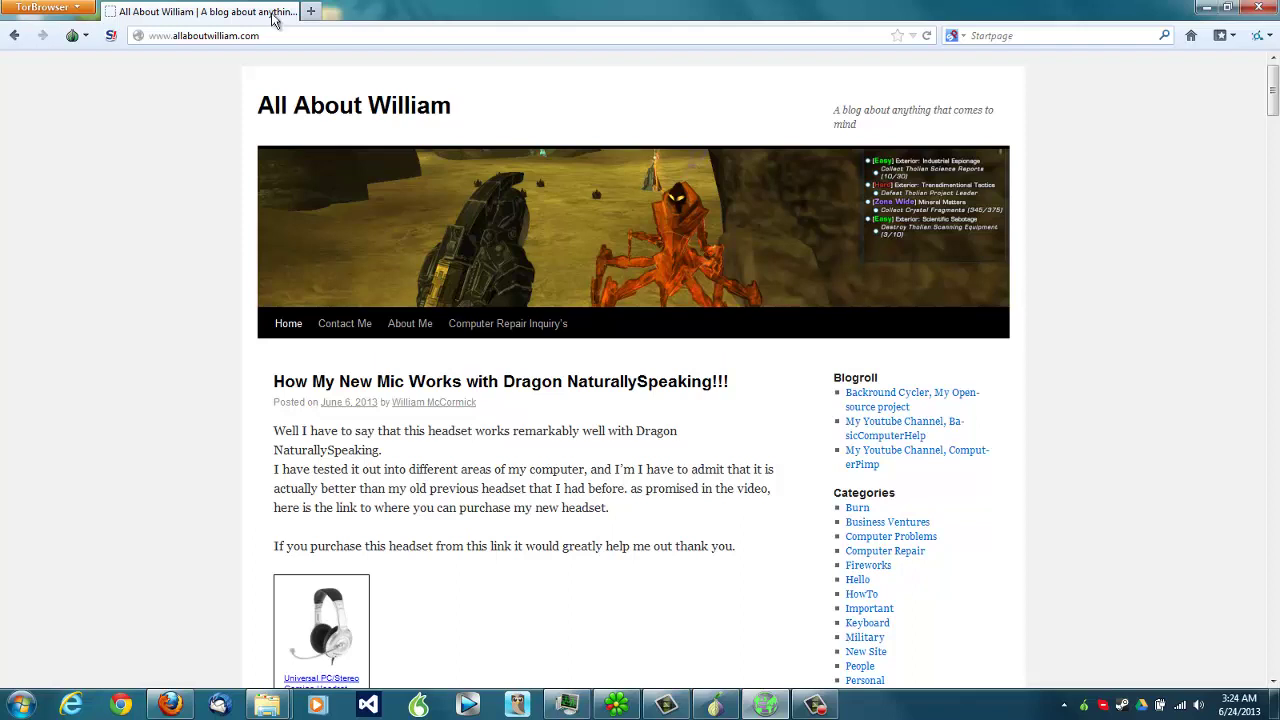
- Replace the current address with youtube.com and load it
left_click(297, 35)
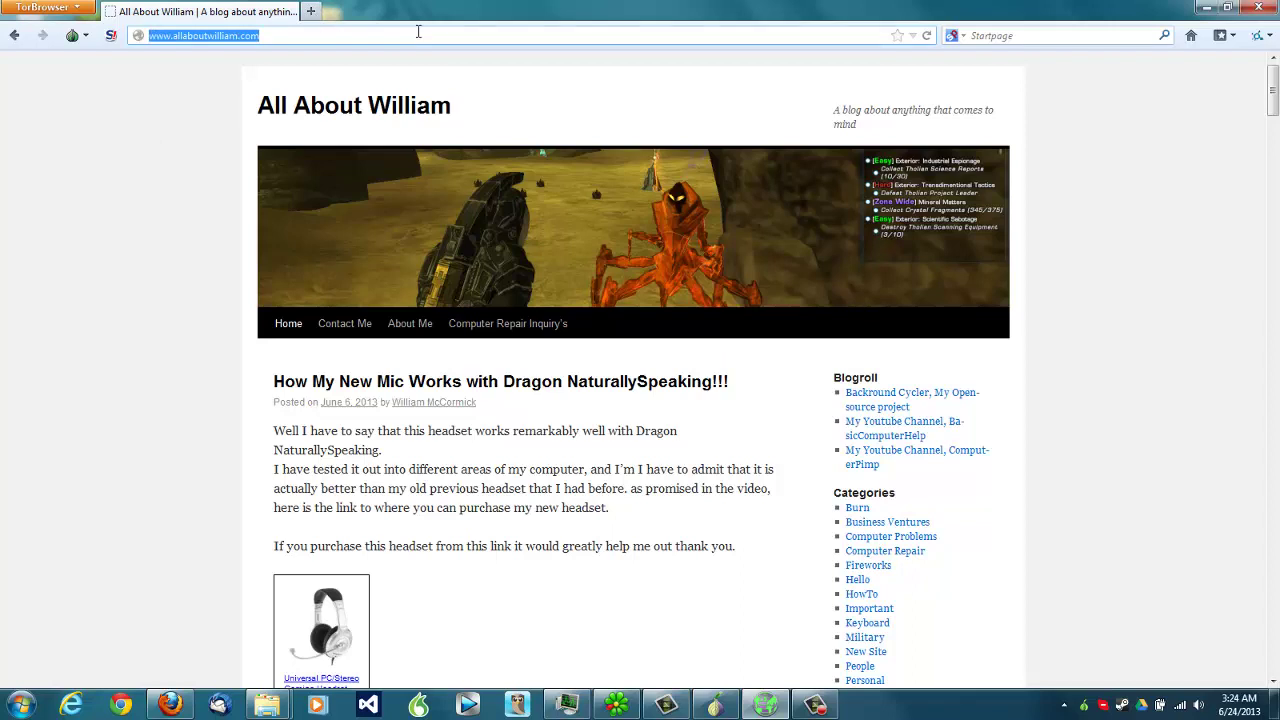
type("youtube")
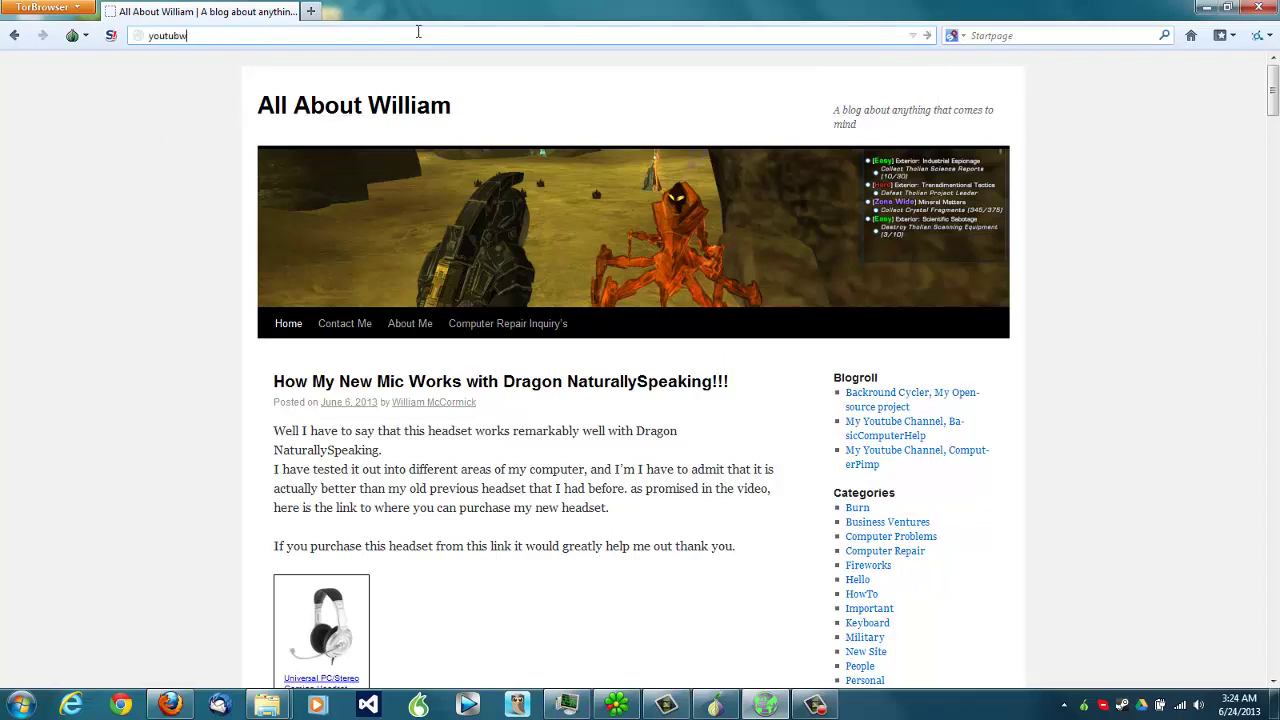
type(".com")
key("Return")
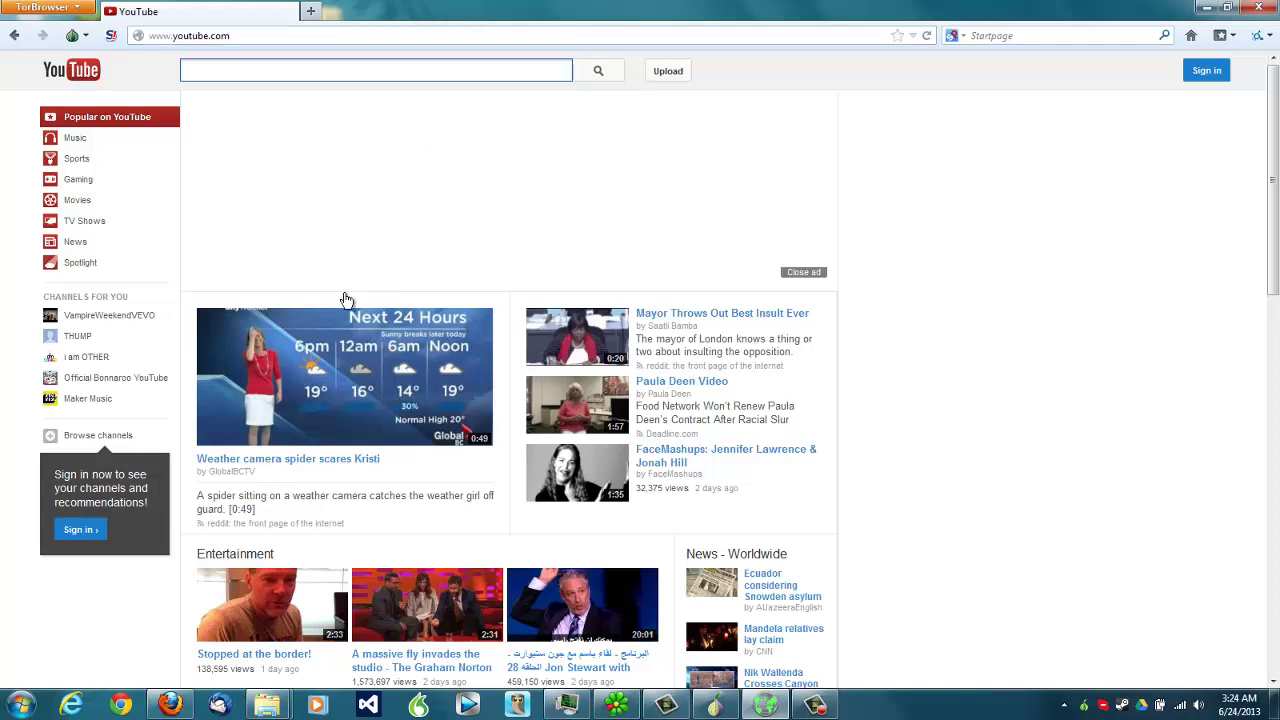
- Open the 'Weather camera spider scares Kristi' video and close the slow-performance balloon
left_click(340, 466)
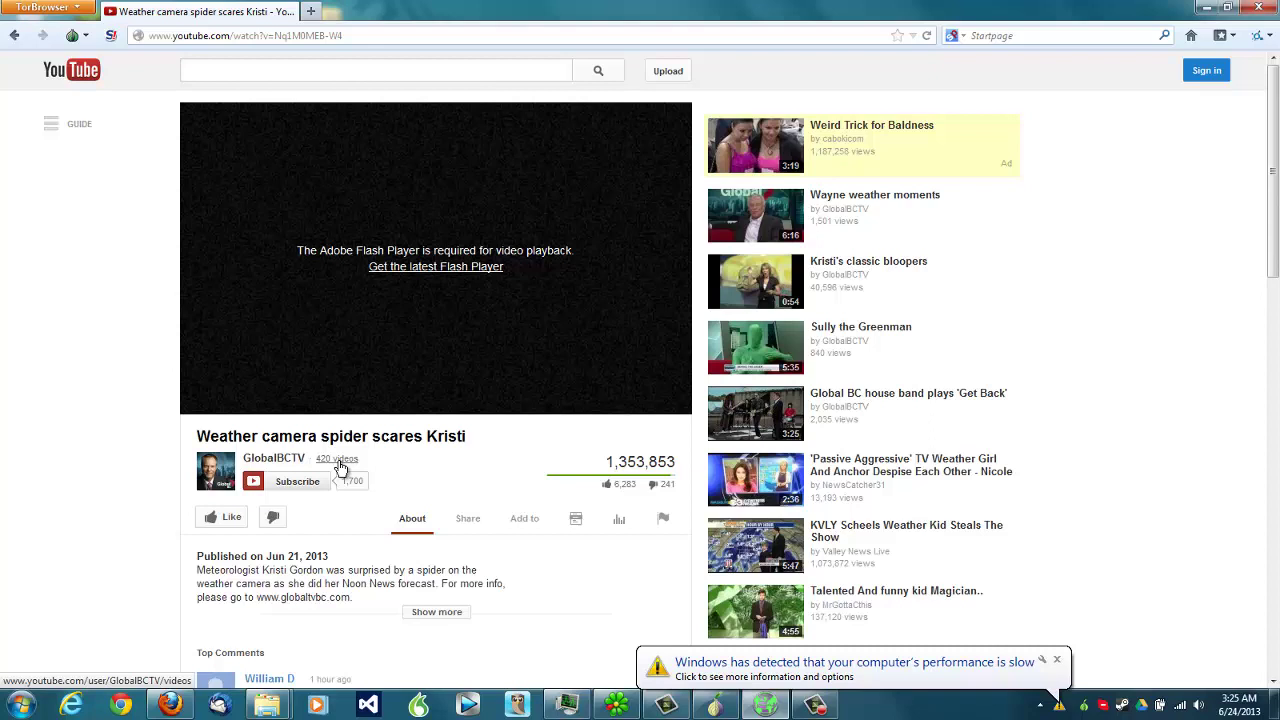
left_click(1056, 660)
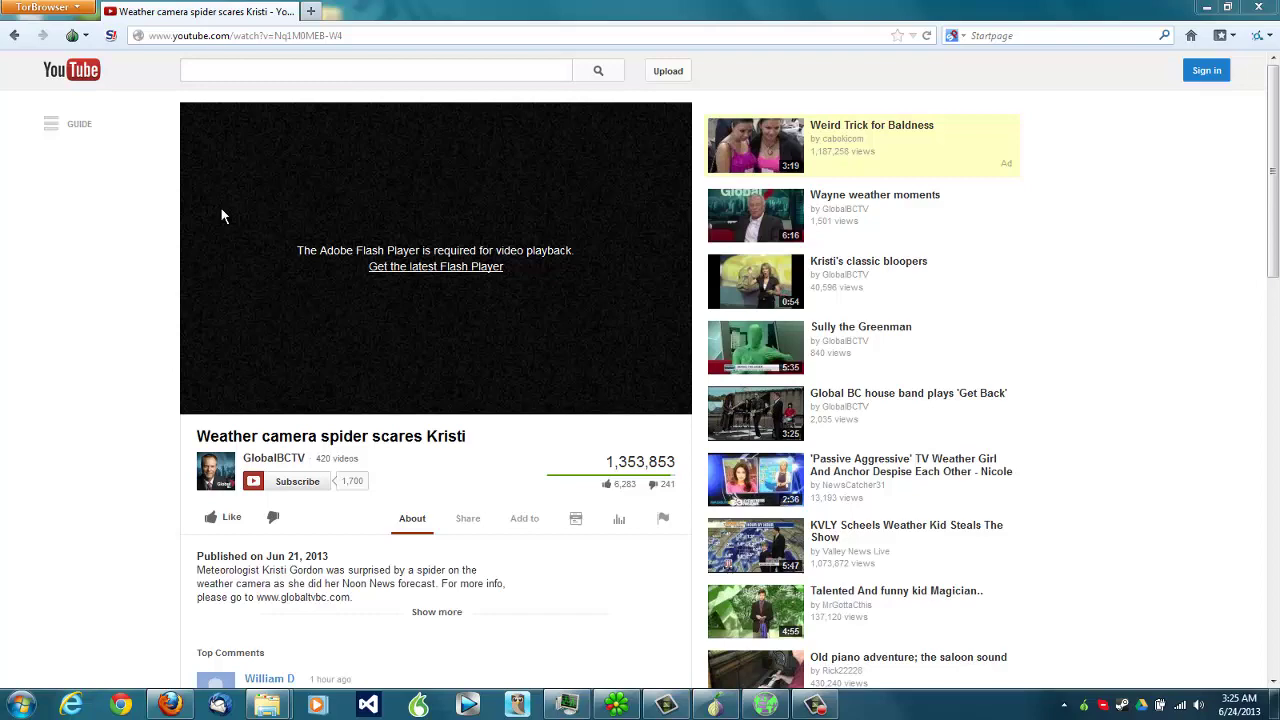
- Request a New Identity from the Torbutton menu, then open Vidalia's network map
left_click(111, 37)
left_click(84, 36)
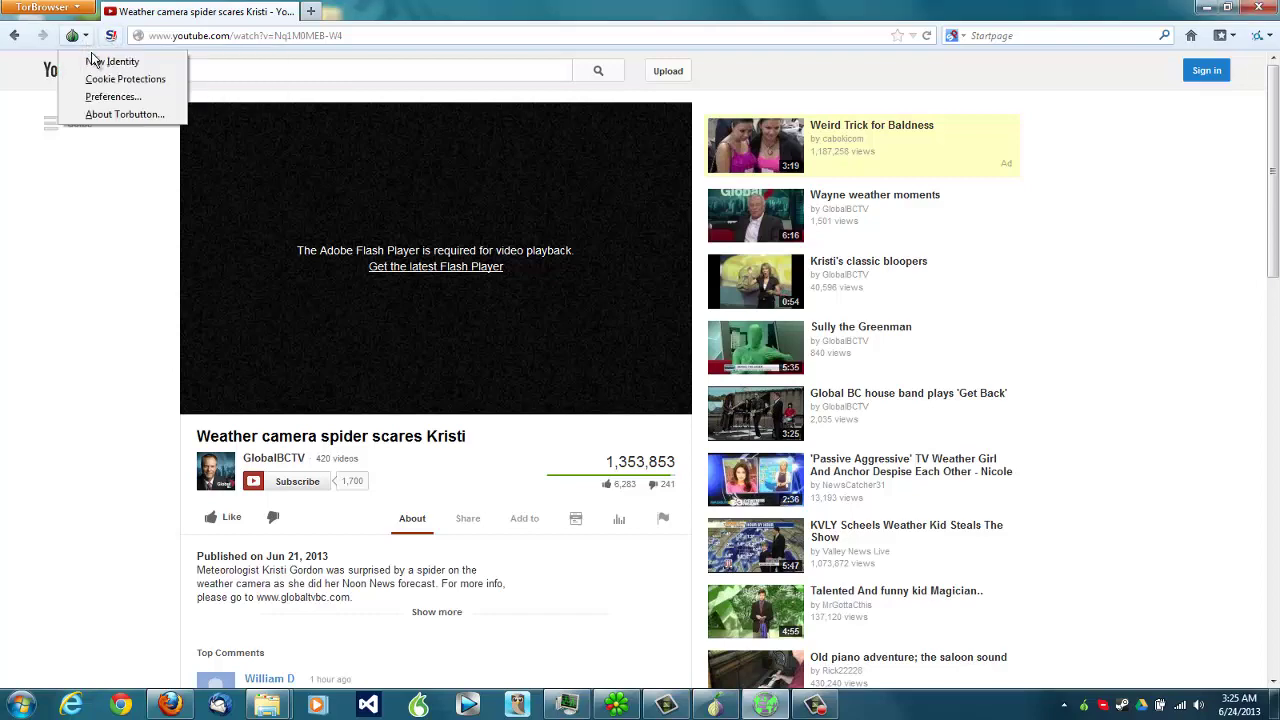
left_click(131, 64)
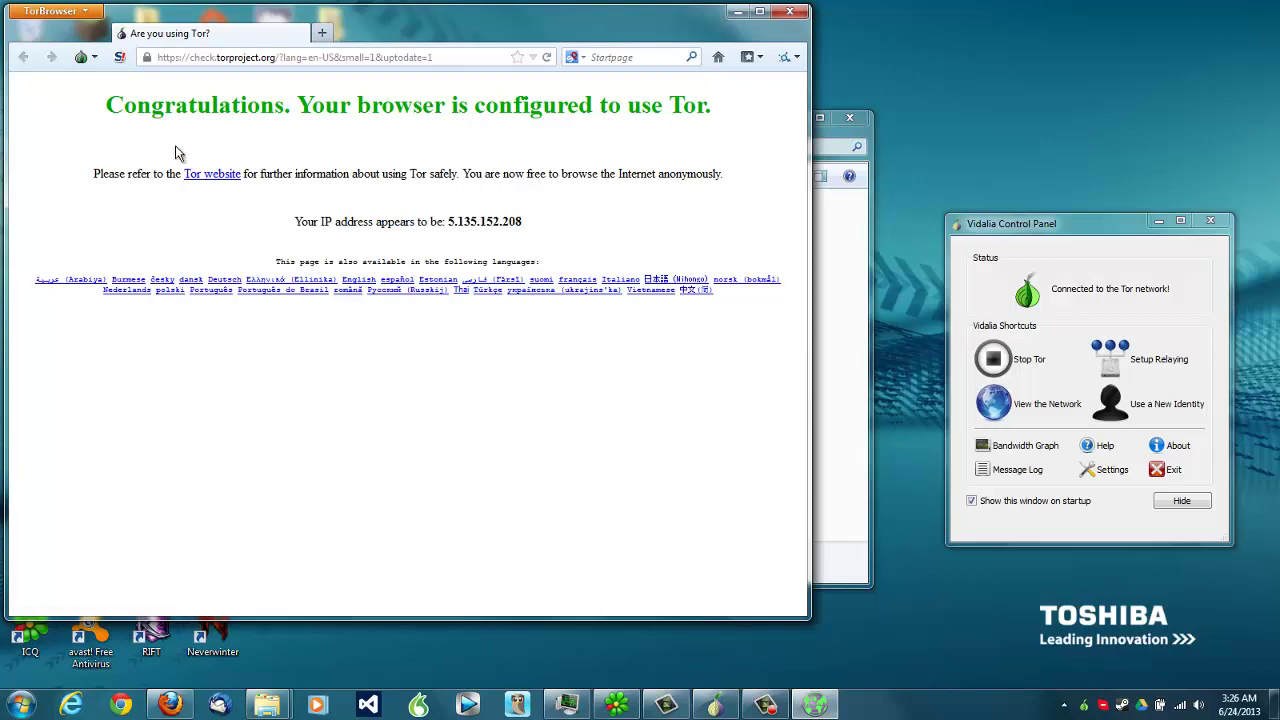
left_click(90, 57)
left_click(107, 86)
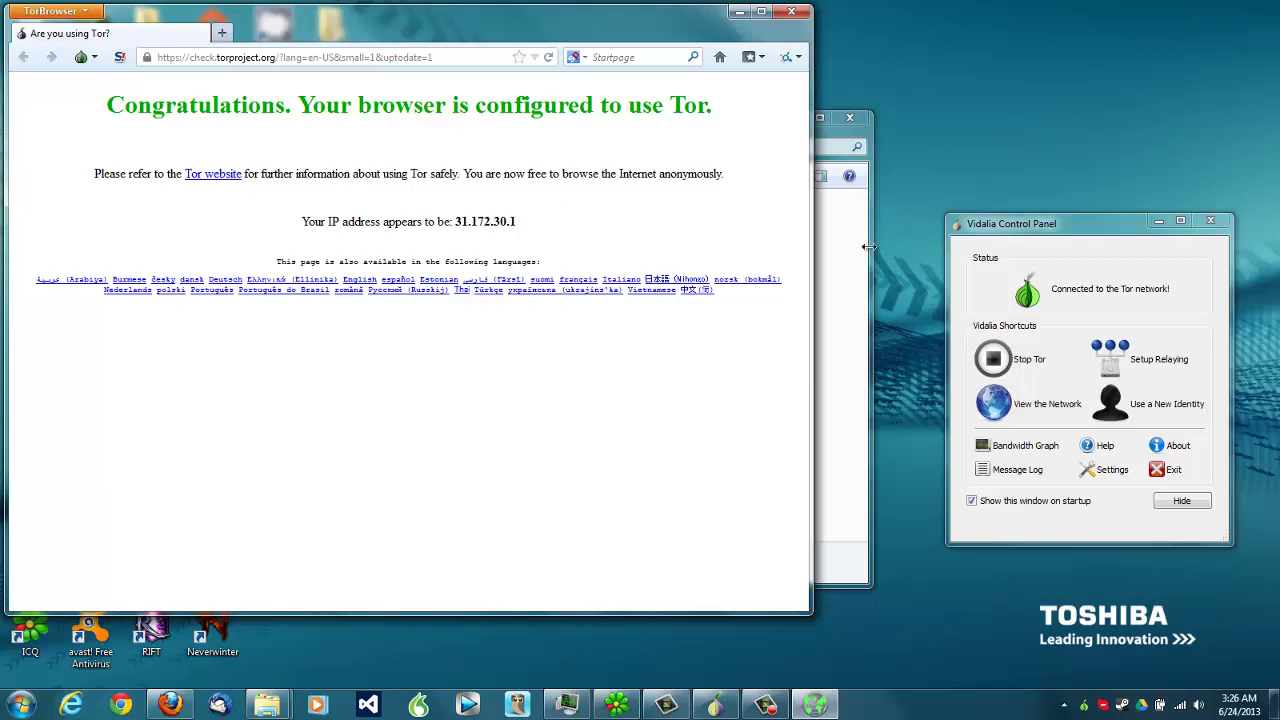
left_click(1040, 415)
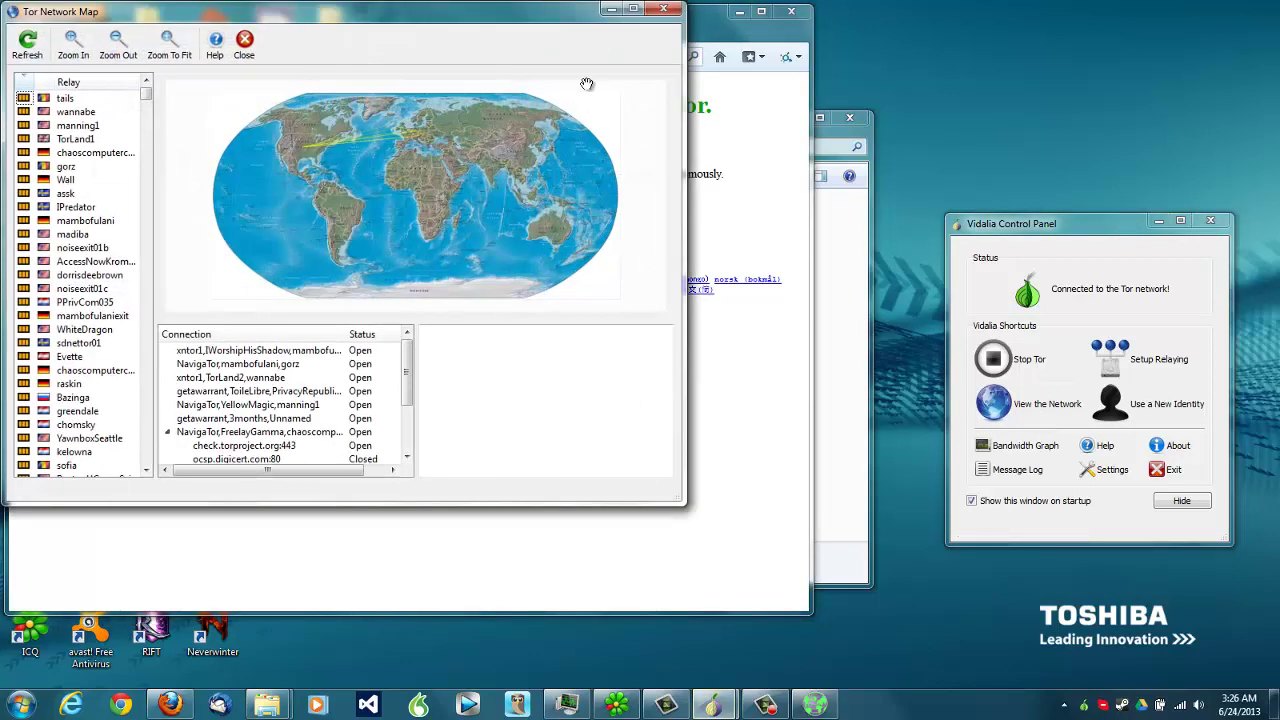
- Maximize the Tor Network Map window to view relays and open connections
left_click(633, 9)
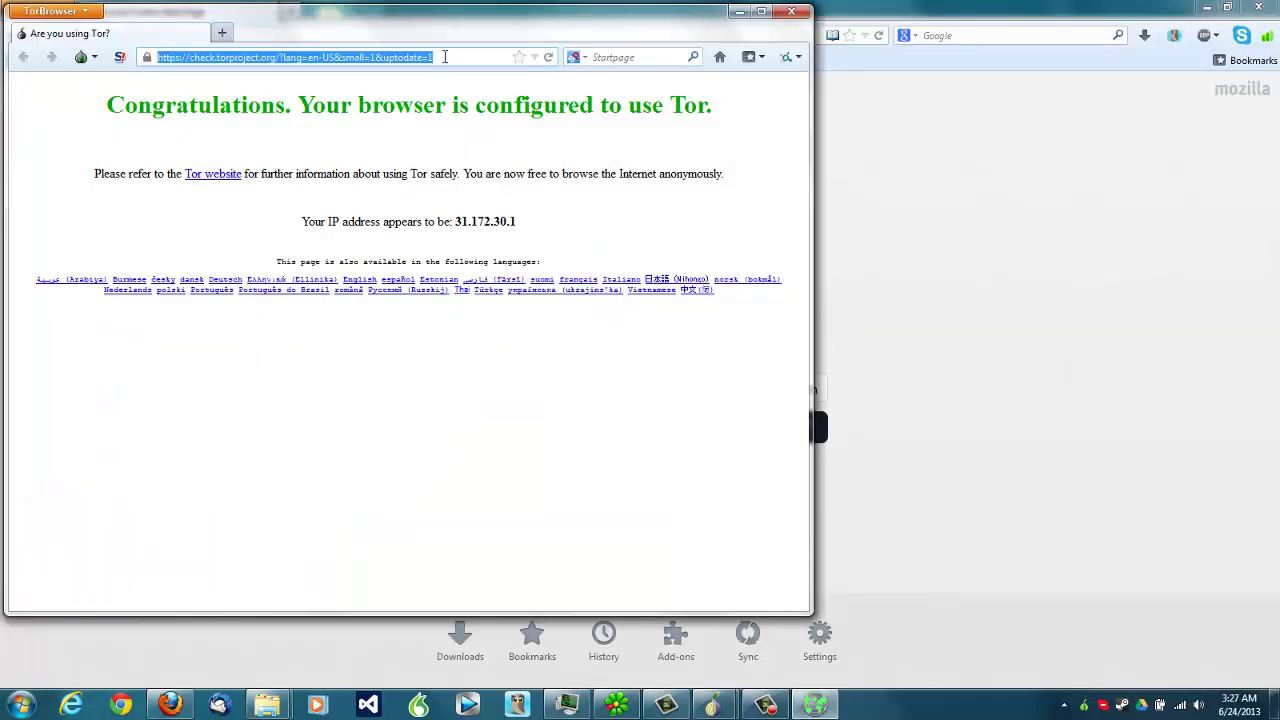
- Open whatsmyip.org in a new tab and compare it with the Tor check page
left_click(445, 57)
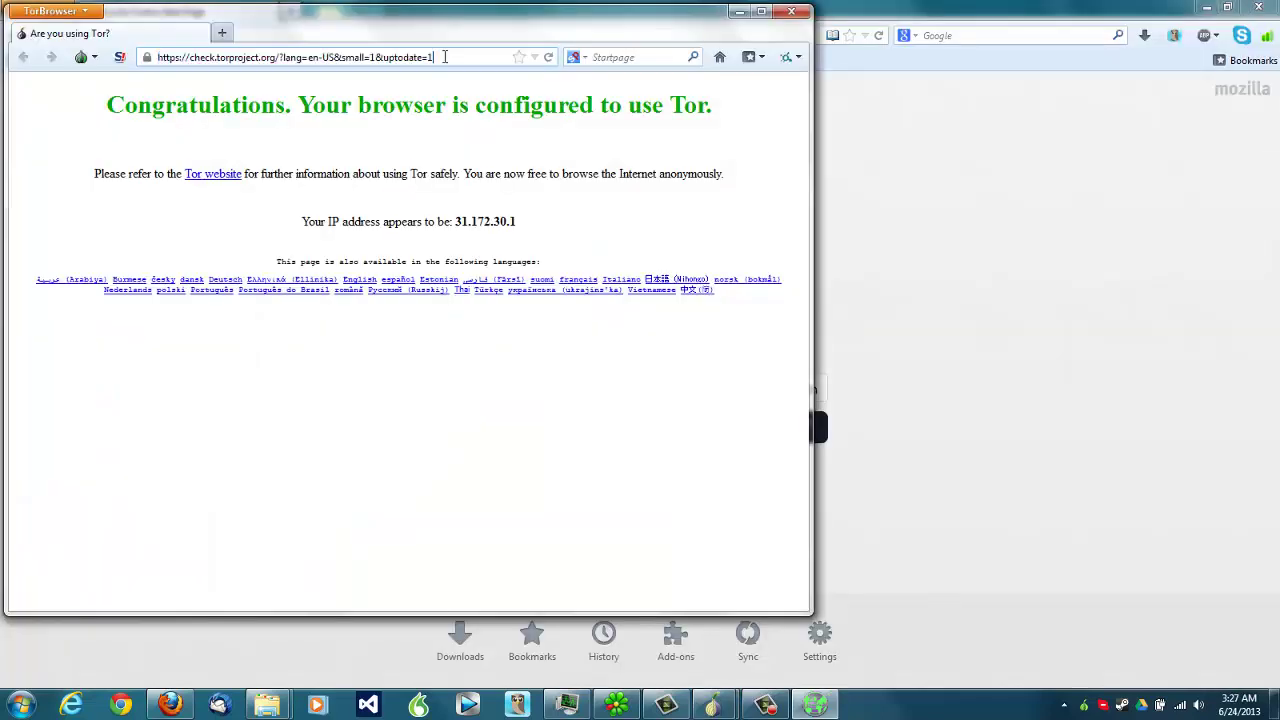
left_click(224, 33)
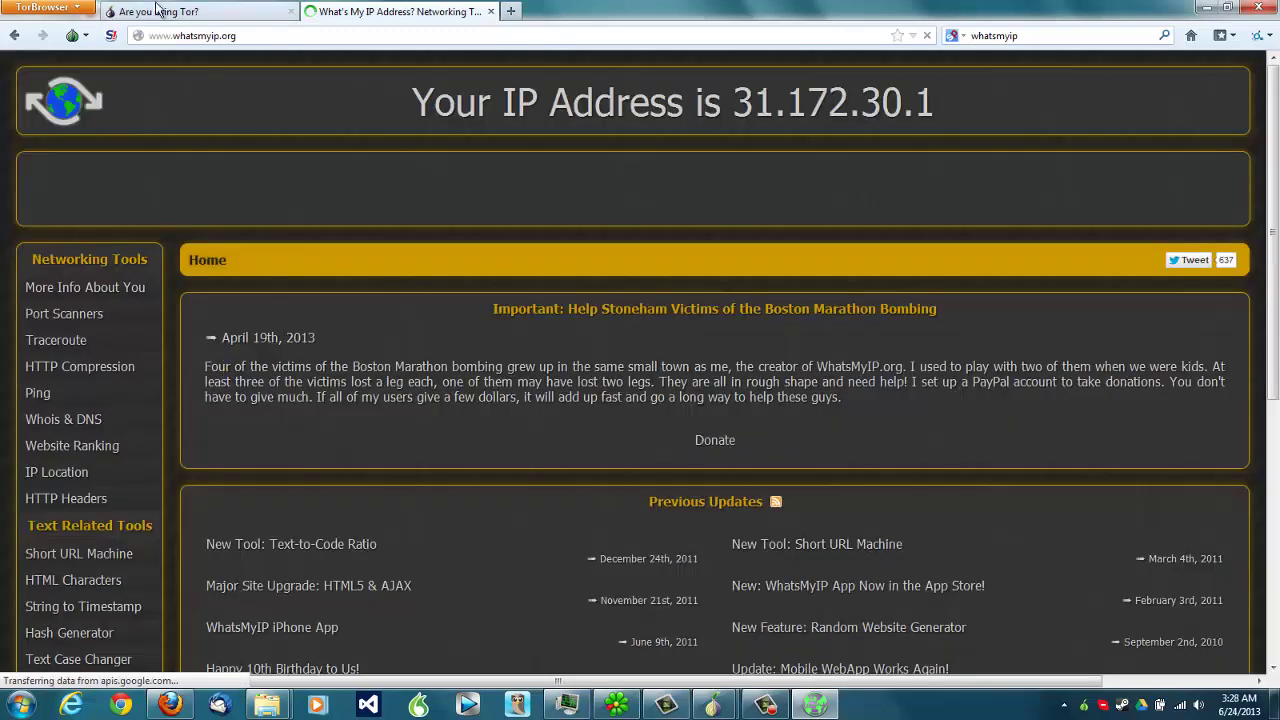
left_click(157, 10)
left_click(400, 11)
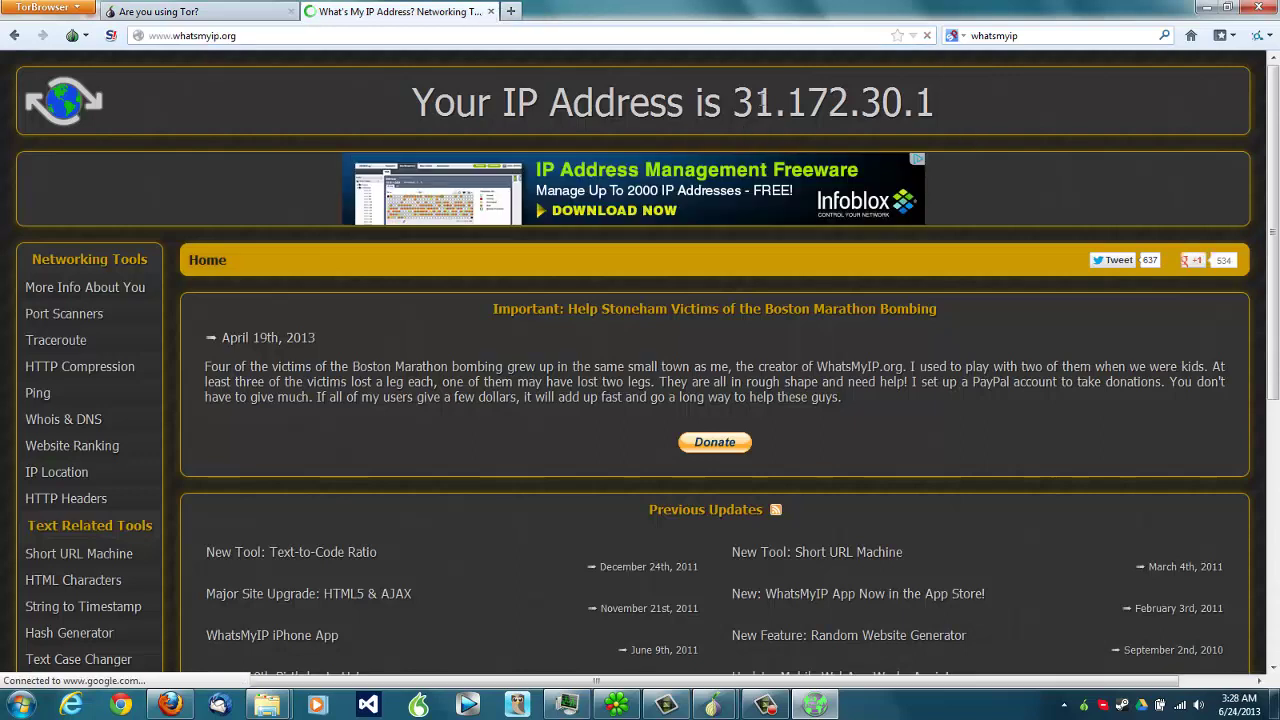
- Highlight the shown IP 31.172.30.1, then close the whatsmyip tab and Tor Browser
left_click_drag(744, 96, 979, 92)
left_click(965, 88)
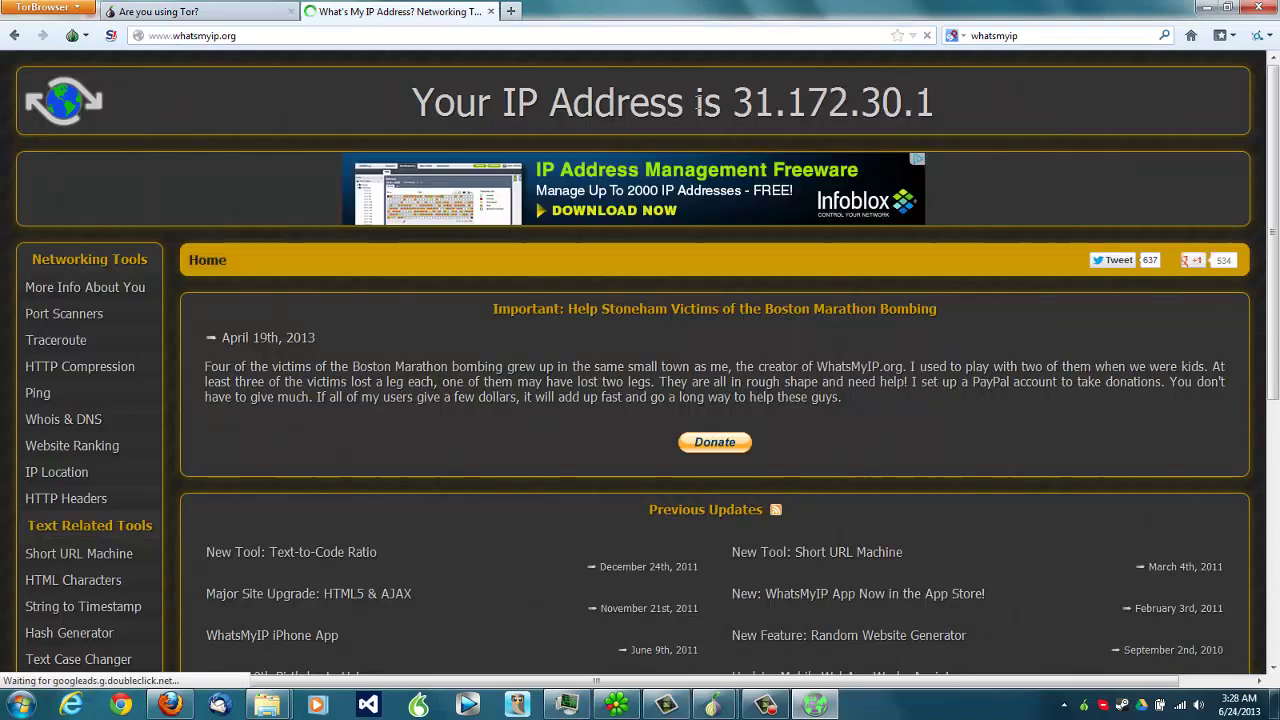
left_click(491, 12)
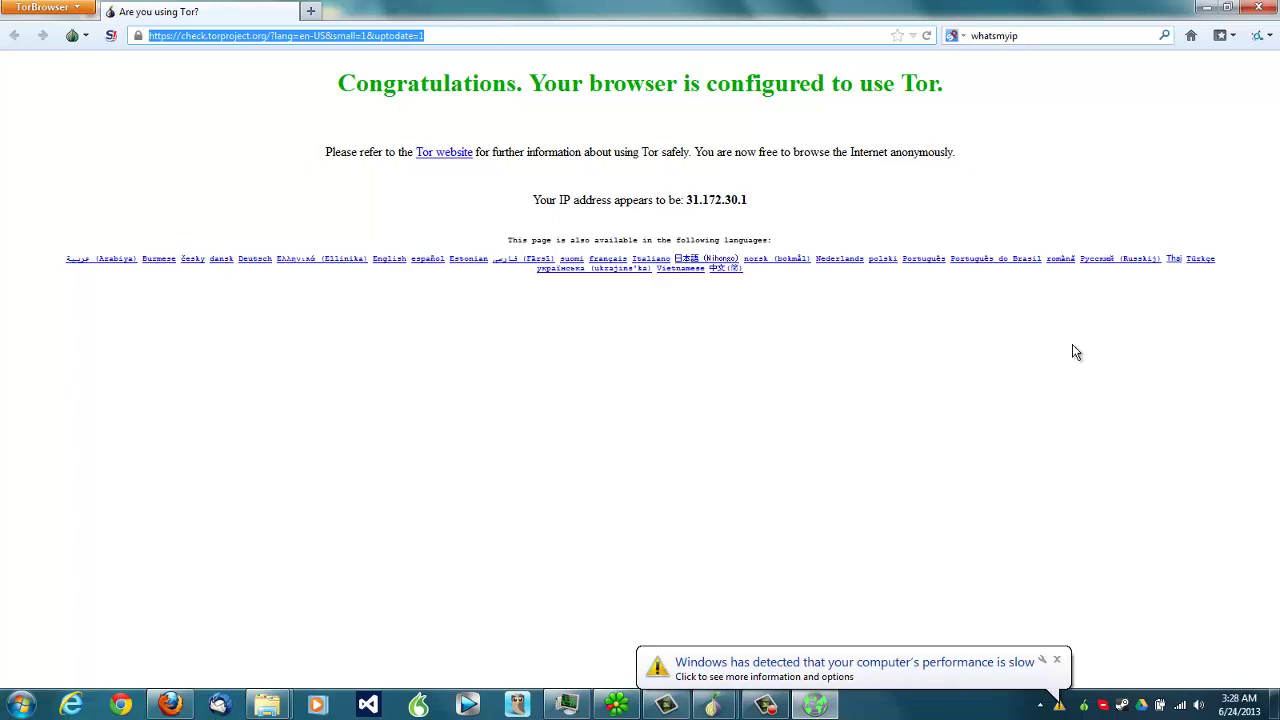
left_click(1259, 7)
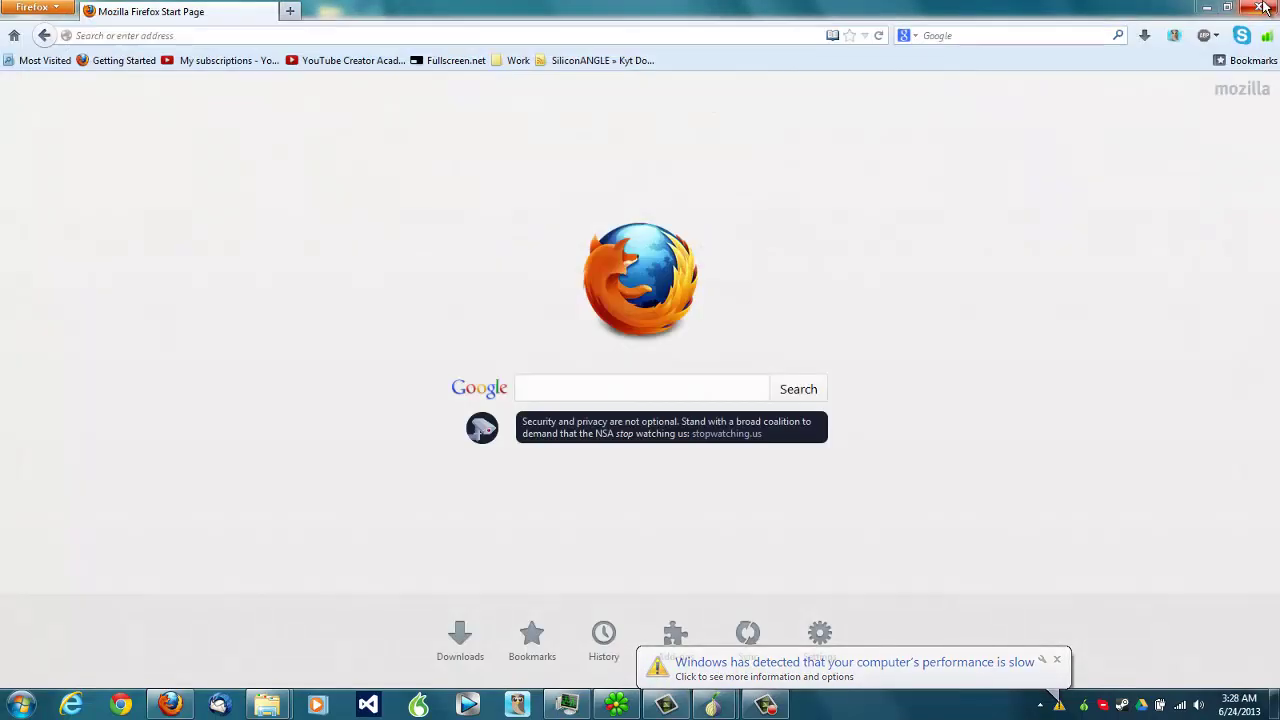